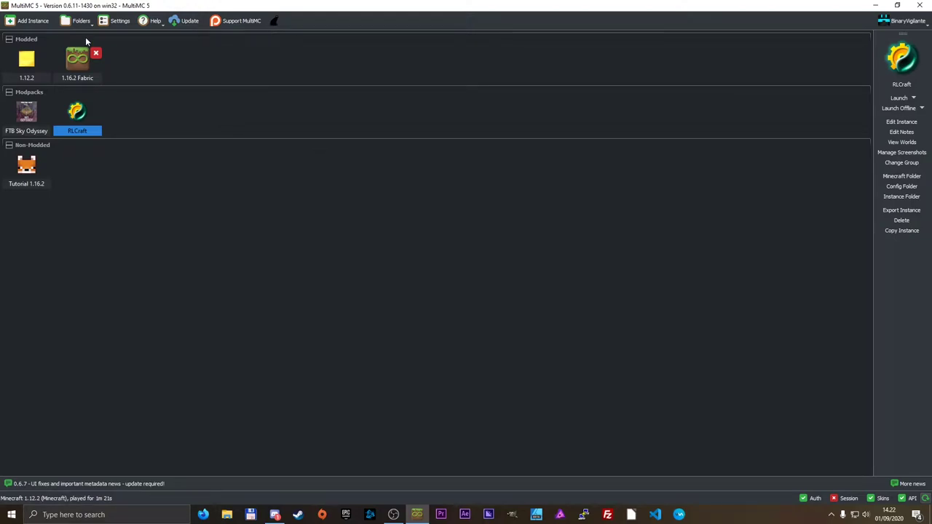
- Open the External Tools settings and browse to Local Disk (C:) for an external text editor
left_click(117, 21)
left_click(368, 177)
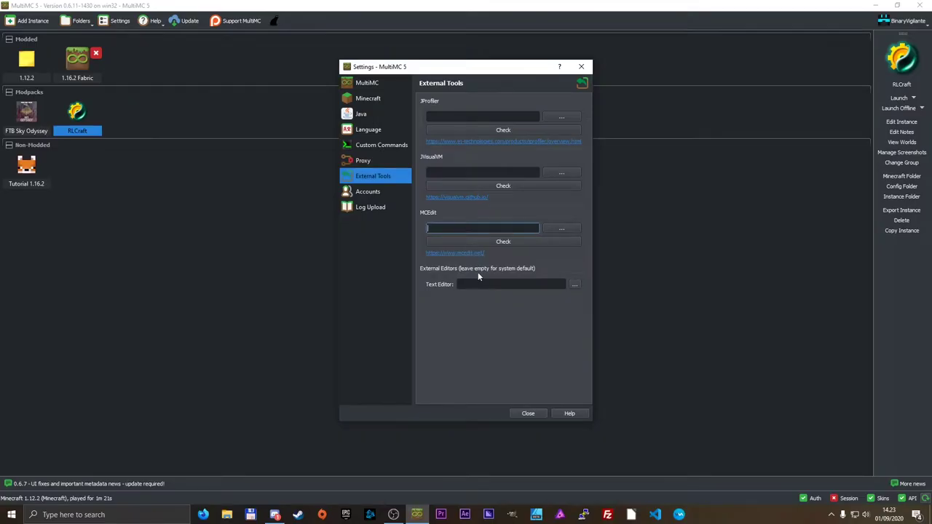
left_click(415, 476)
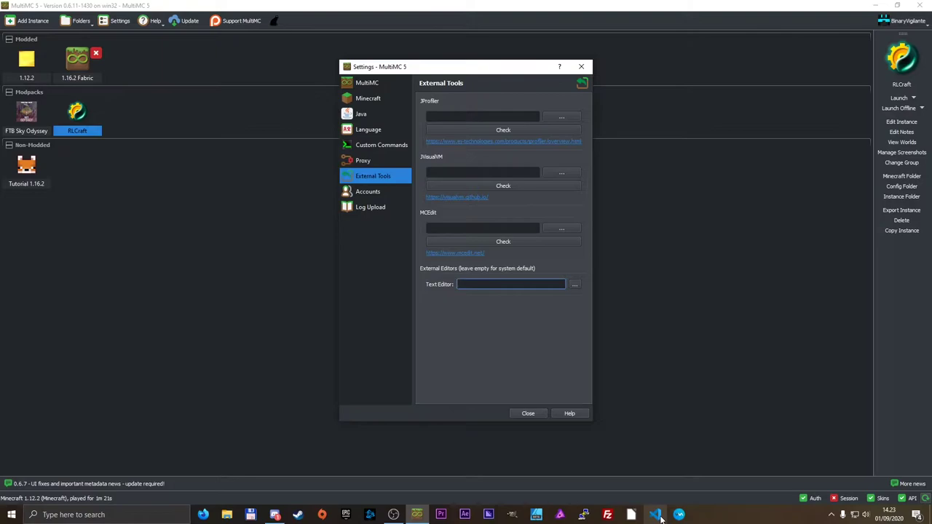
left_click(575, 286)
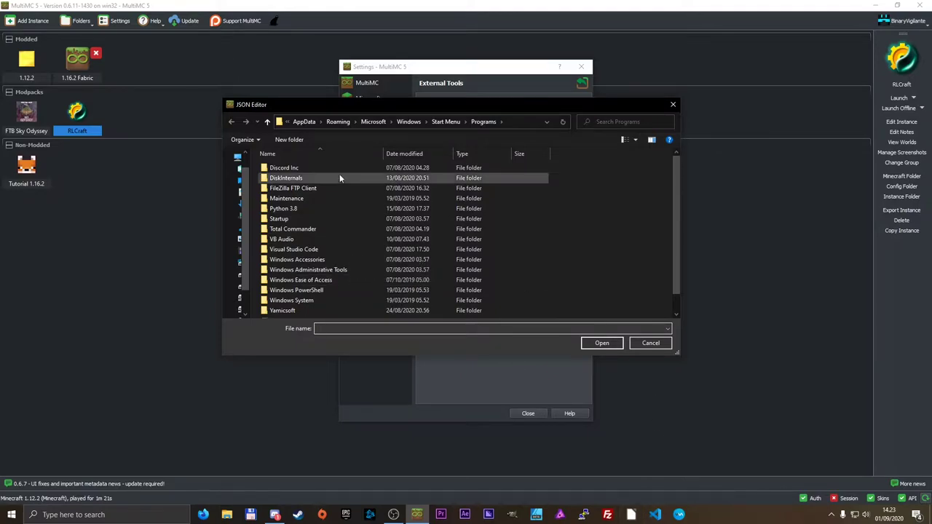
left_click(239, 157)
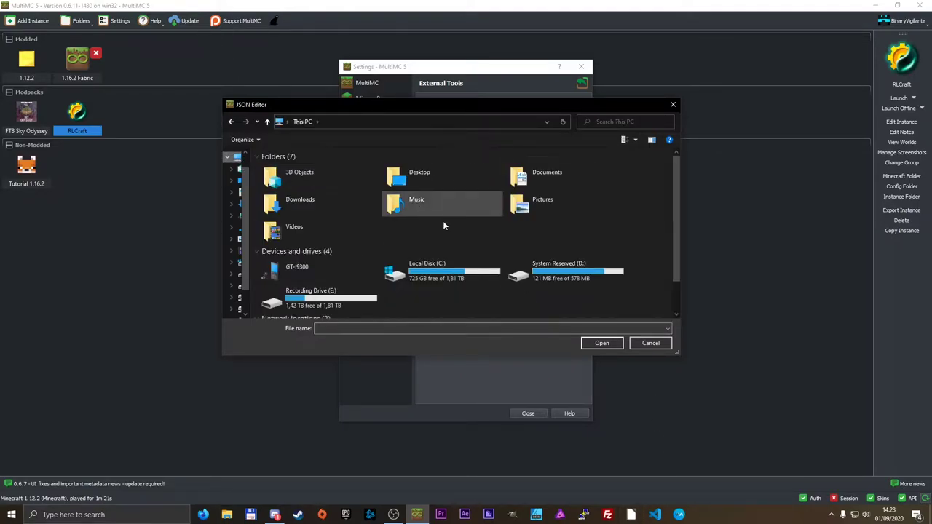
double_click(408, 268)
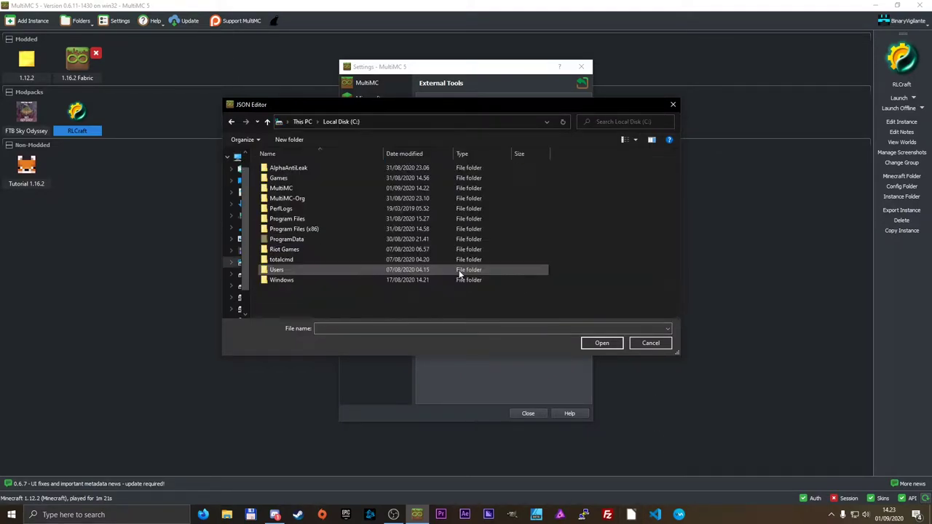
double_click(335, 227)
scroll(330, 218, "down", 5)
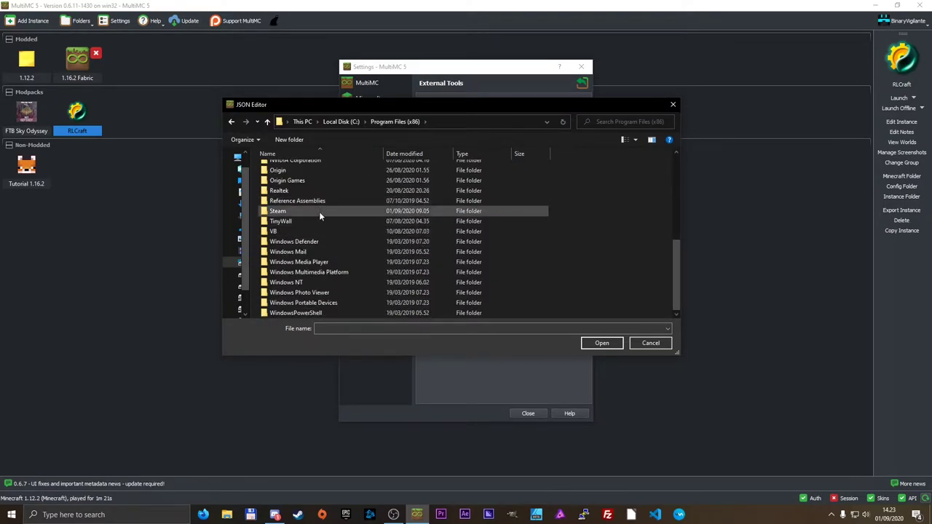
scroll(319, 211, "up", 2)
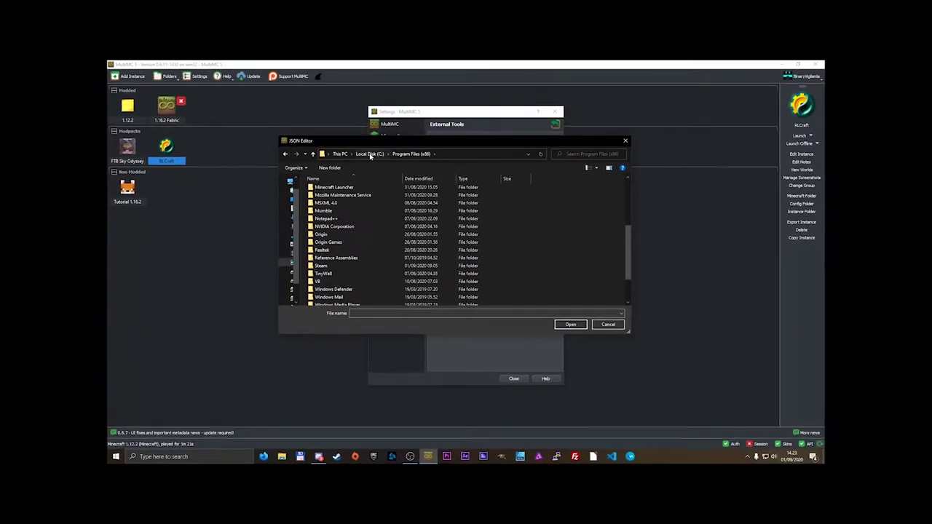
- Set the external text editor to Code.exe from the user's AppData\Local\Programs\Microsoft VS Code folder and close the settings
left_click(360, 144)
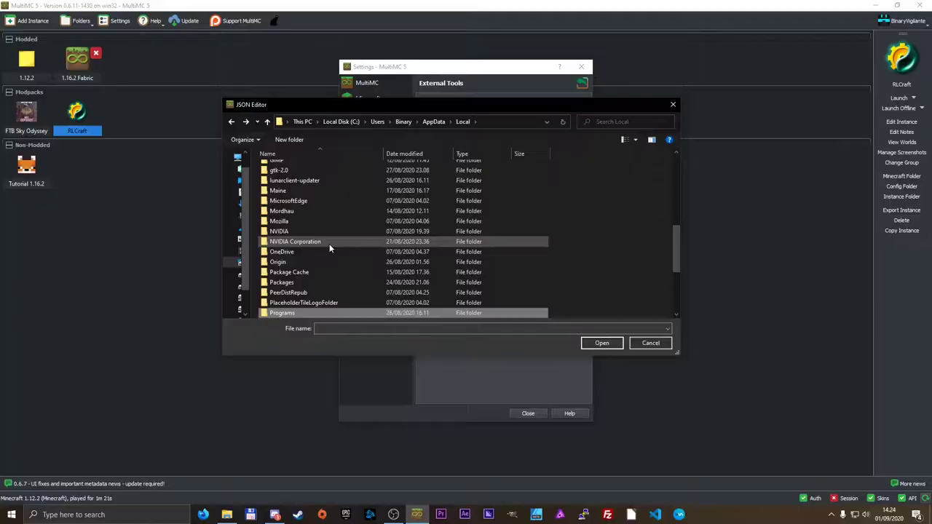
scroll(324, 287, "down", 2)
left_click(306, 251)
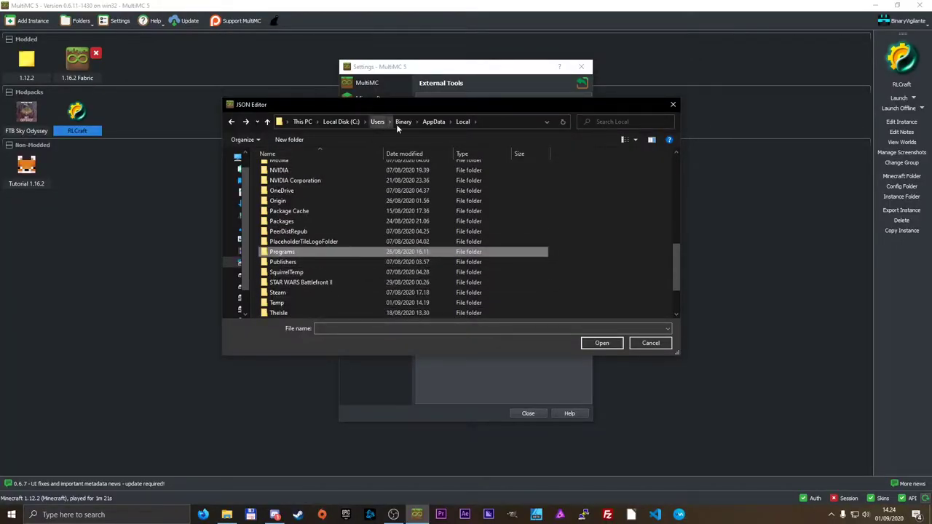
double_click(306, 253)
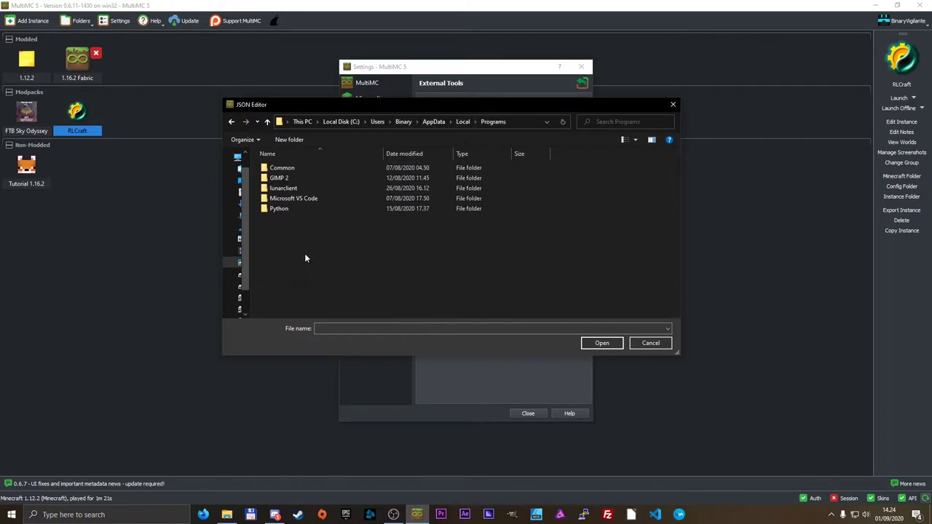
double_click(297, 200)
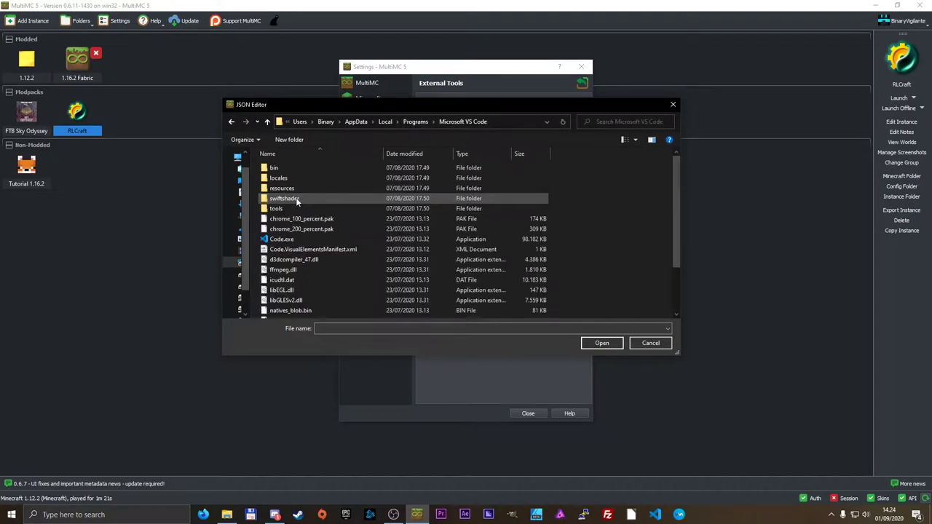
left_click(300, 241)
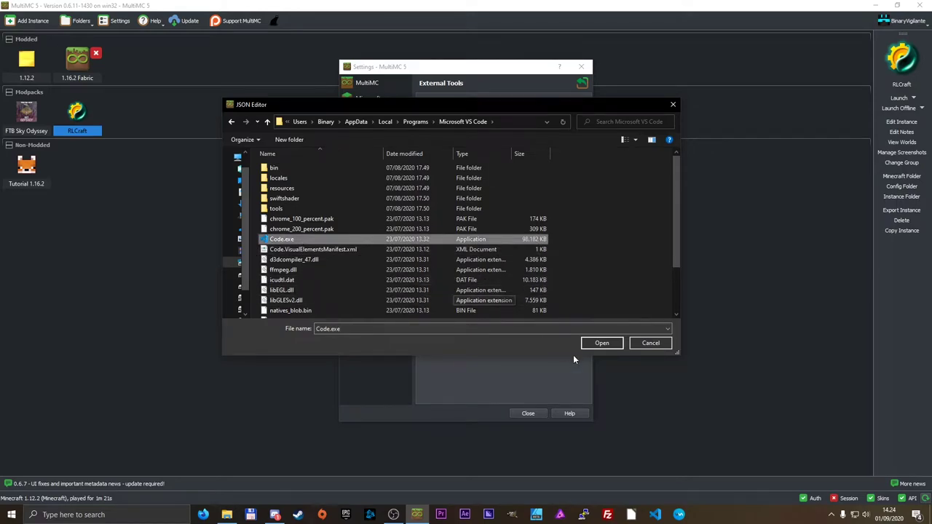
left_click(600, 344)
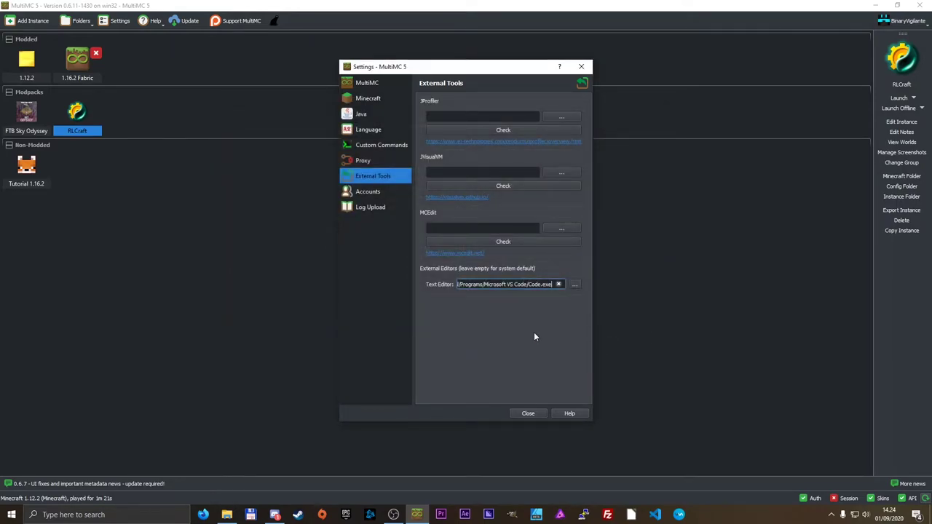
left_click(533, 411)
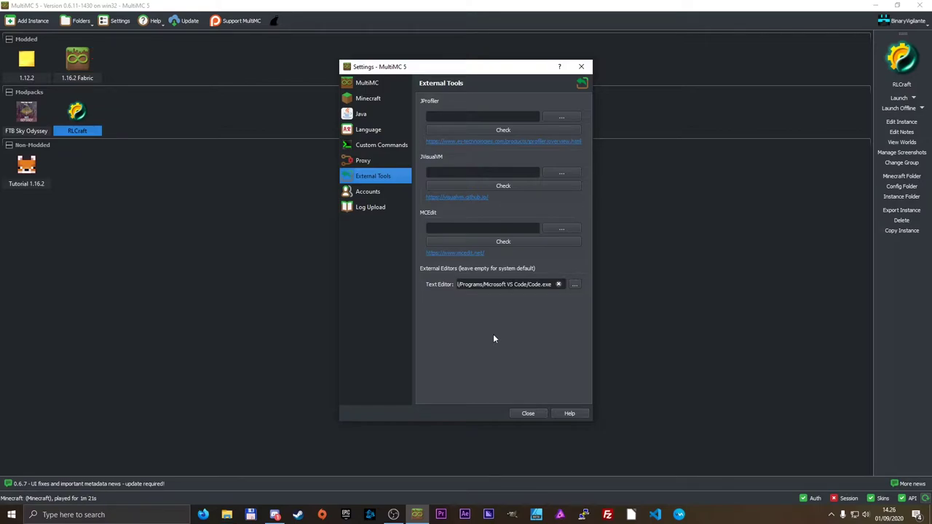
- Open the linked MCEdit website and check the contents of the extracted mcedit2-win64-2.0.0-beta14 folder in Downloads
left_click(459, 228)
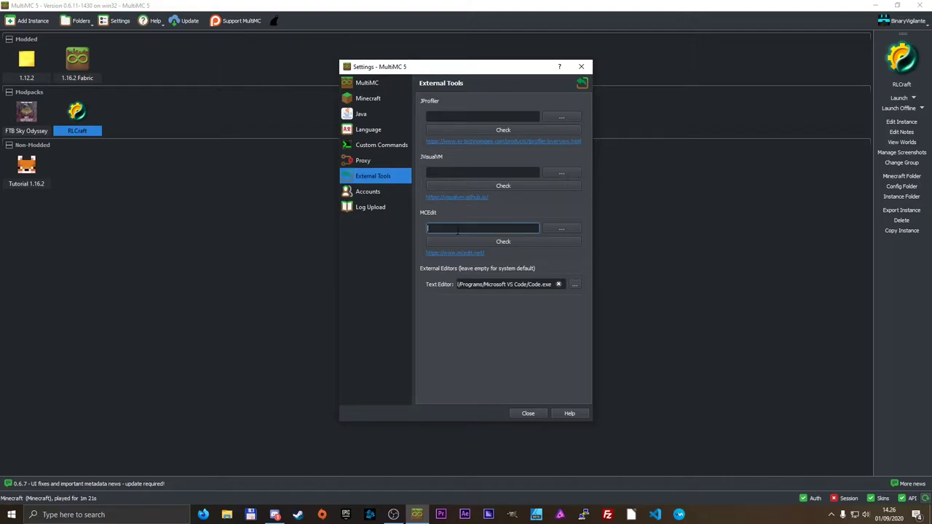
left_click(461, 254)
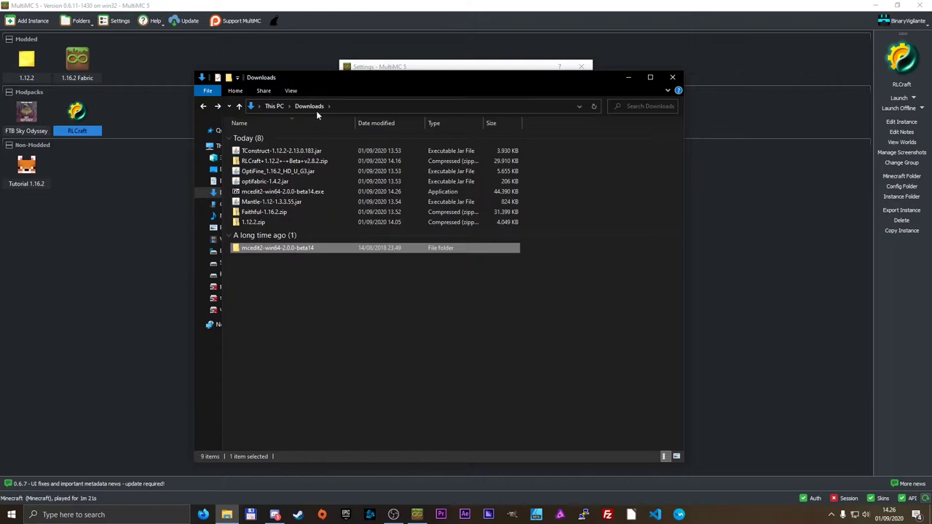
double_click(310, 252)
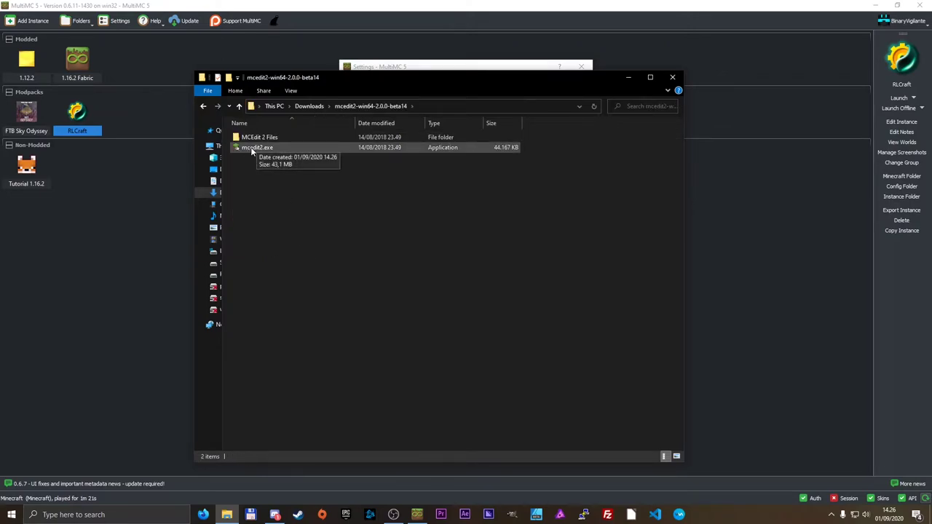
left_click(679, 78)
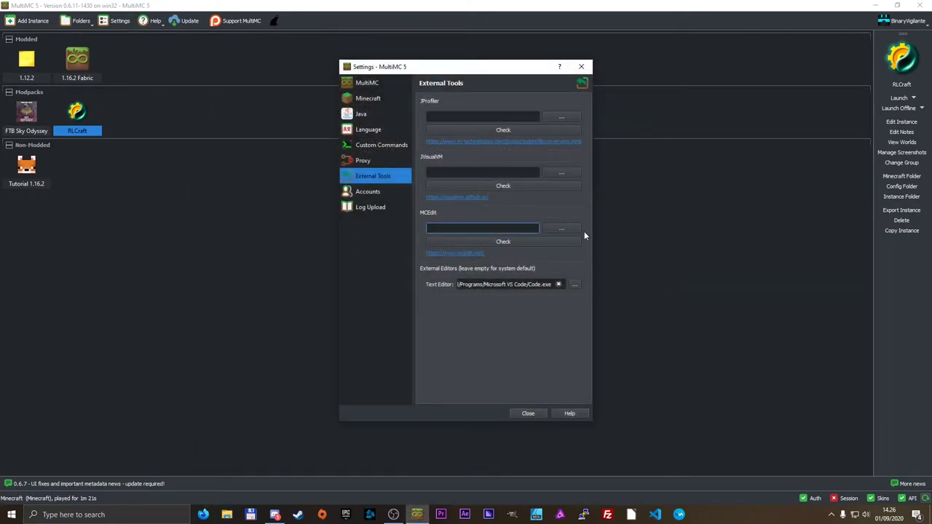
- Set the MCEdit path to the mcedit2-win64-2.0.0-beta14 folder in Downloads
left_click(562, 229)
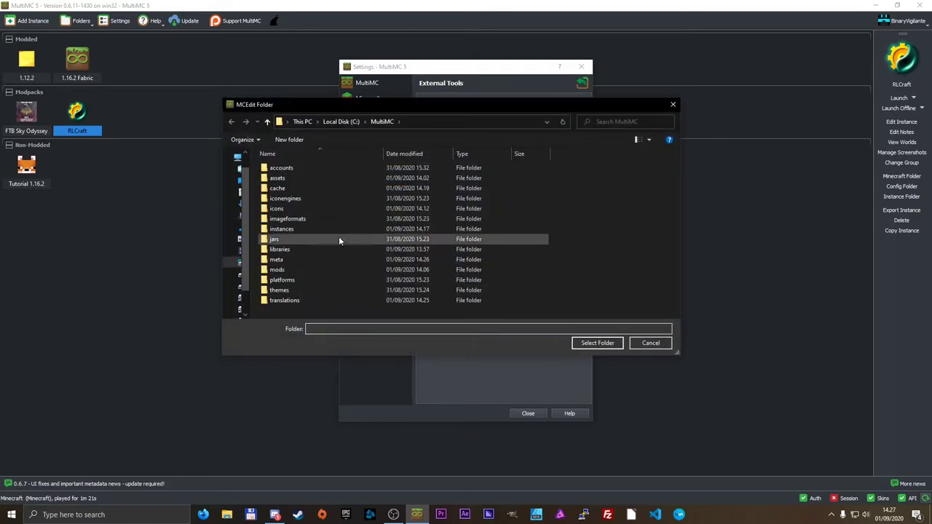
left_click(233, 206)
left_click(240, 204)
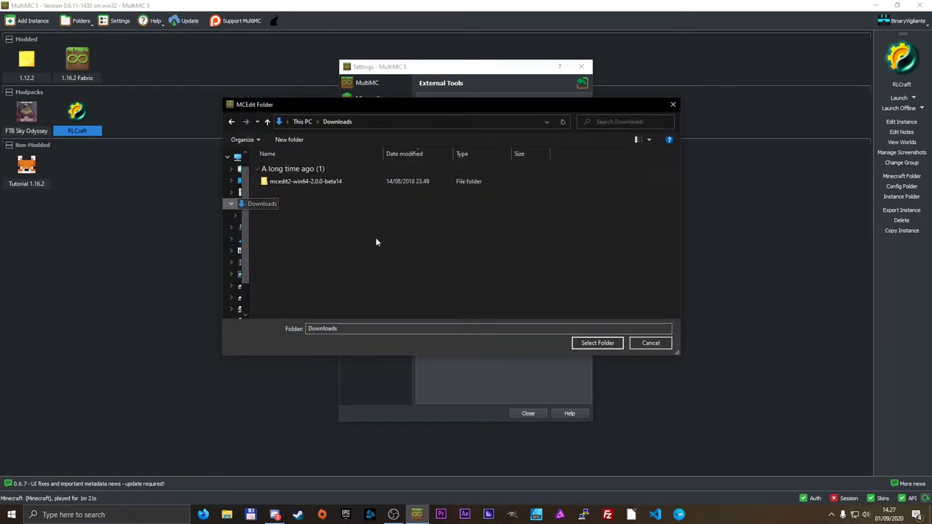
left_click(326, 184)
double_click(326, 184)
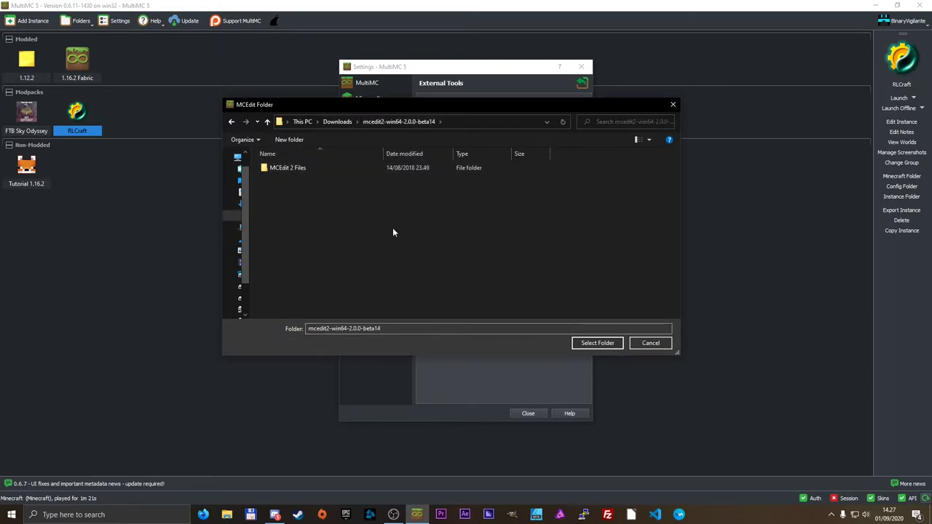
left_click(596, 345)
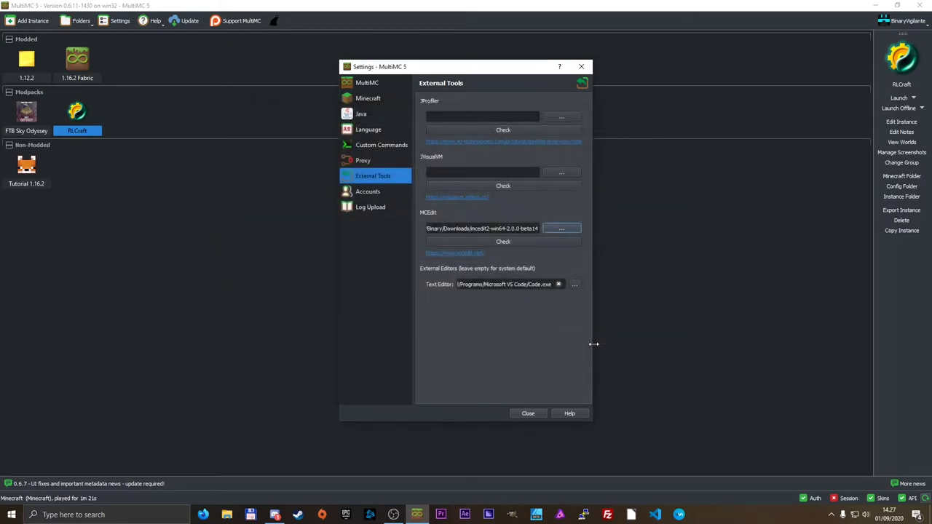
- Run the check on the MCEdit setup and close the settings
left_click(502, 242)
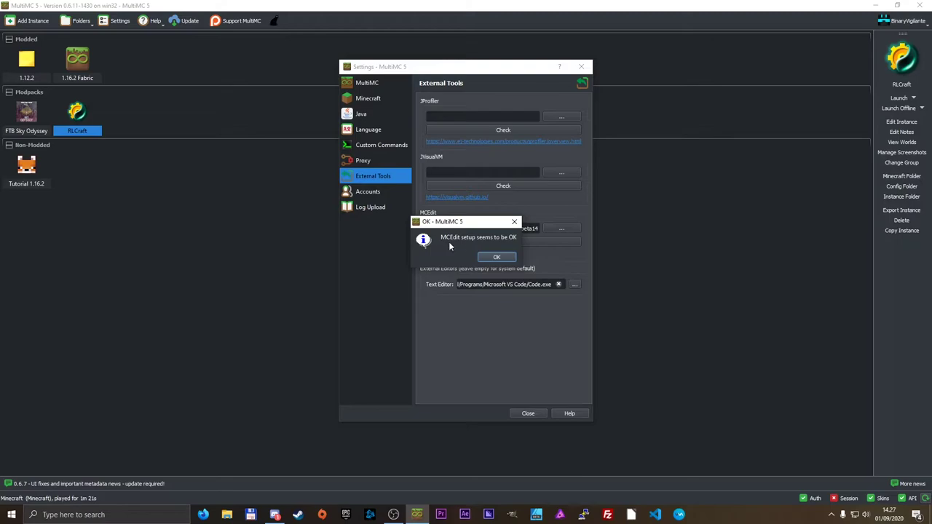
left_click(503, 258)
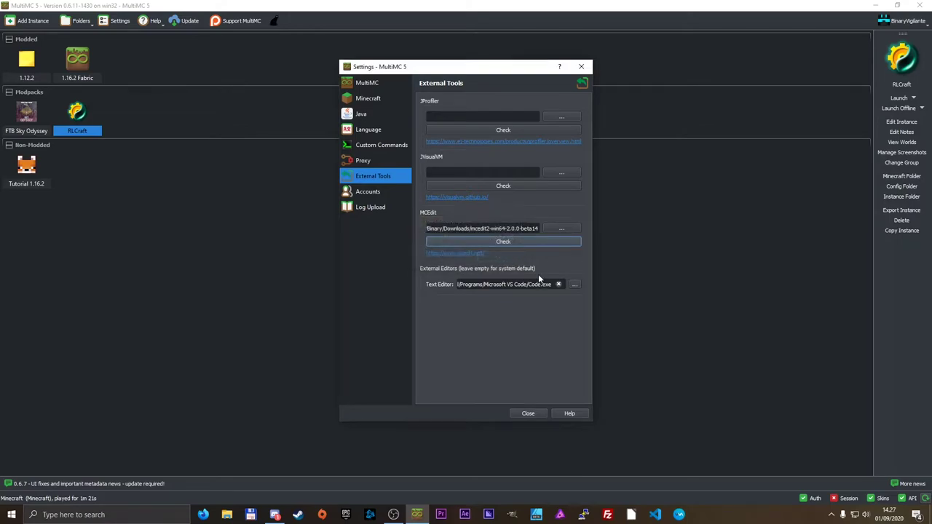
left_click(527, 414)
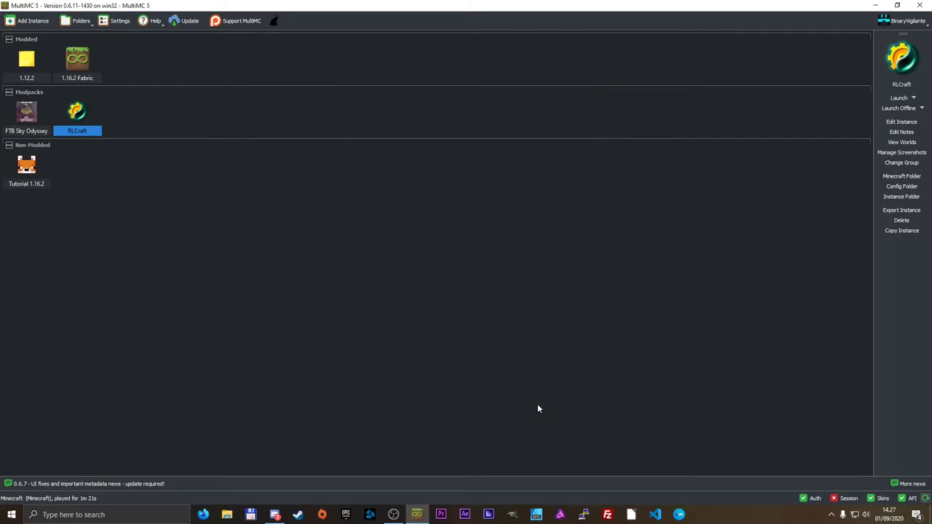
- Open the world New World of the 1.16.2 Fabric instance in MCEdit
left_click(79, 70)
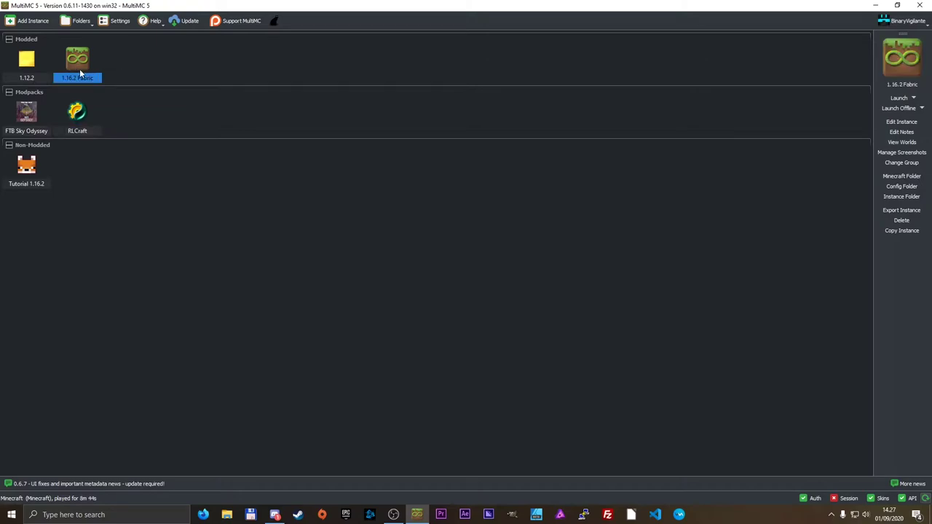
left_click(905, 142)
left_click(296, 148)
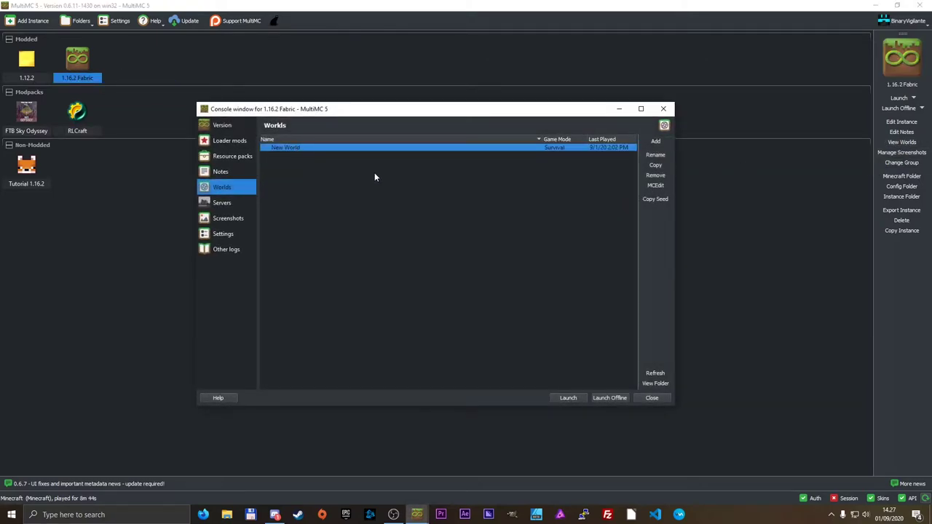
left_click(657, 185)
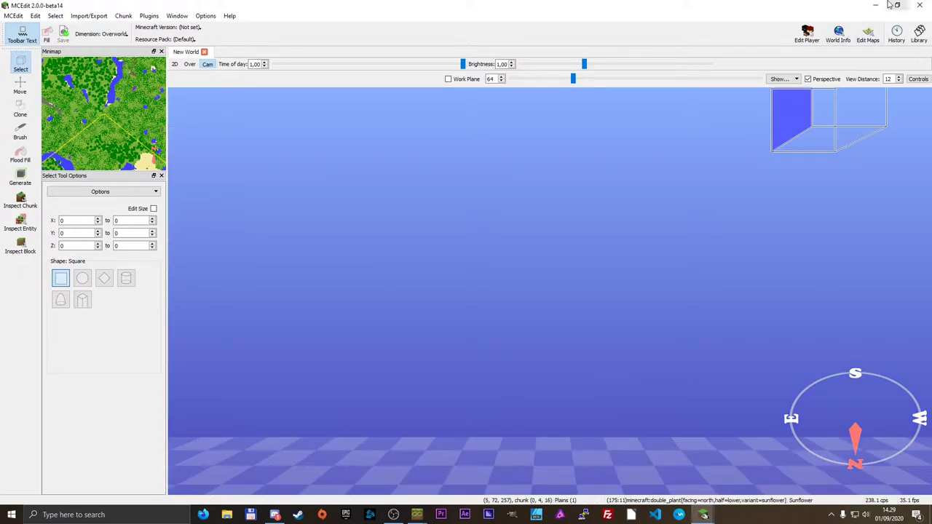
- Minimize the MCEdit window and its console, and select the 1.16.2 Fabric instance in MultiMC
left_click(873, 6)
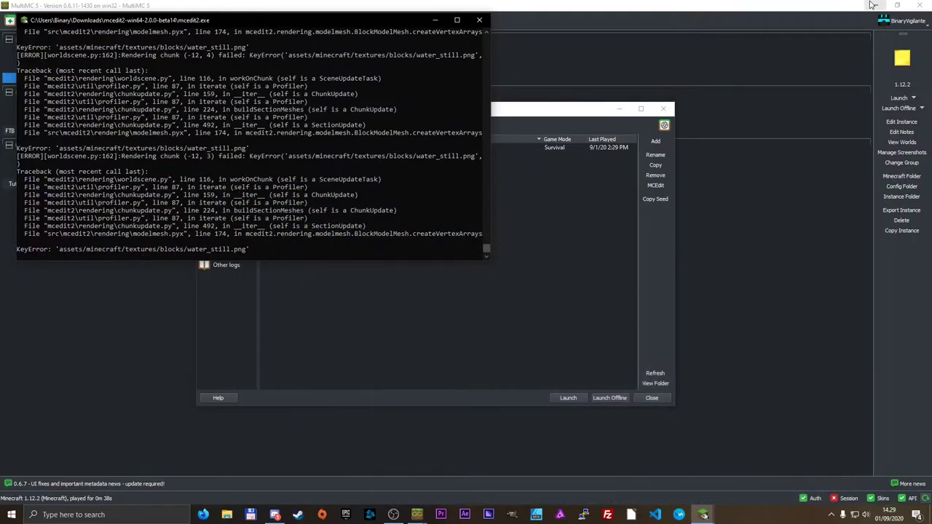
left_click(434, 18)
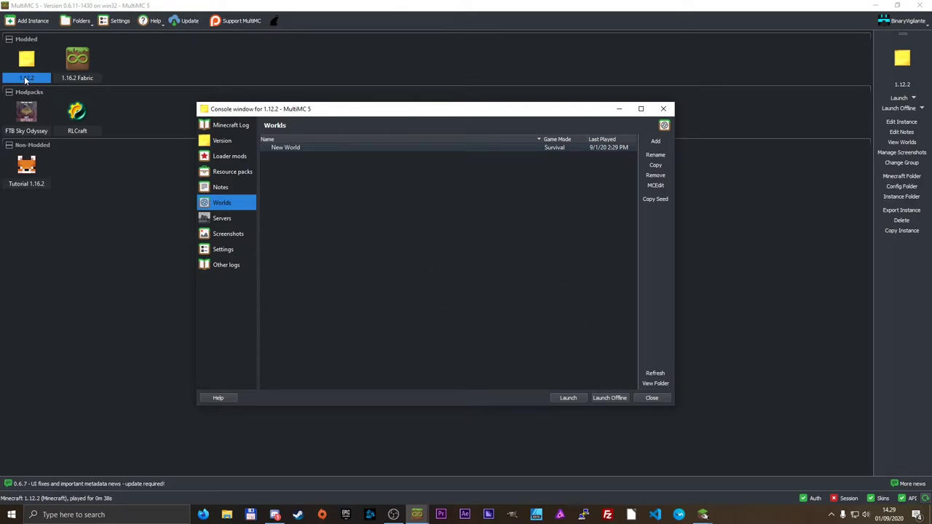
left_click(76, 66)
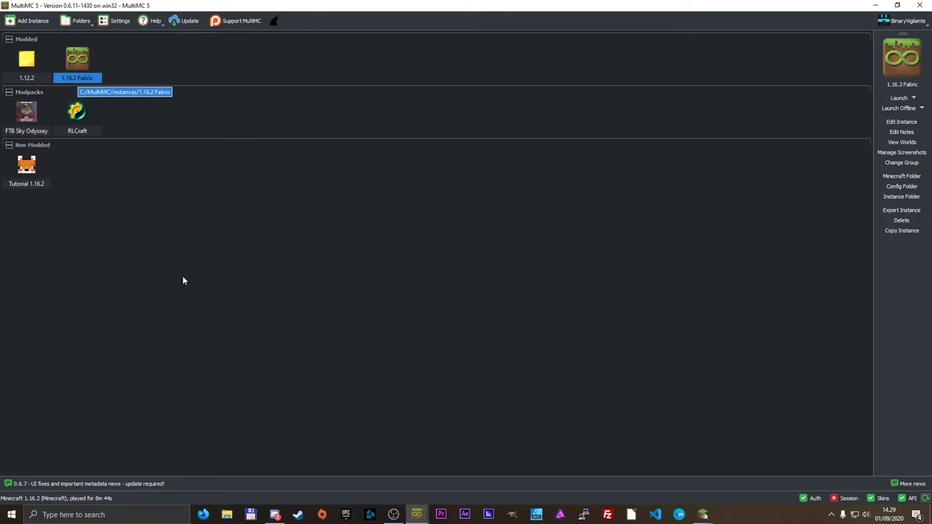
- Switch to Firefox and enter "multi" as the address or search text
left_click(206, 515)
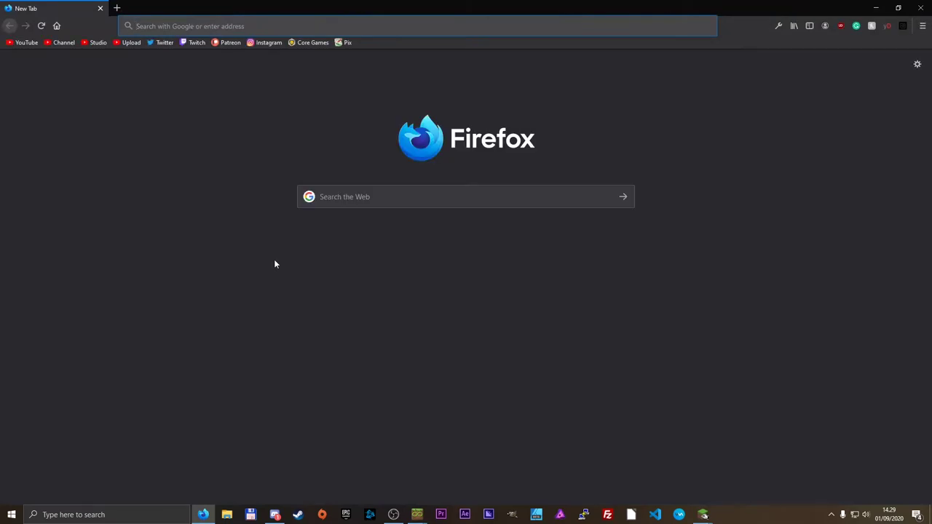
type("multi")
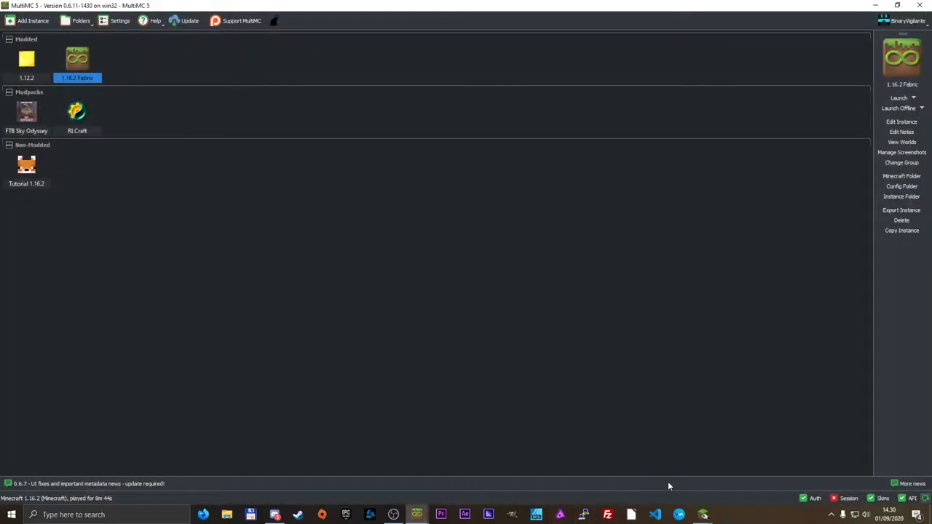
- Switch back to MCEdit and examine the New World map from overhead at closer range
mouse_move(704, 515)
left_click(748, 478)
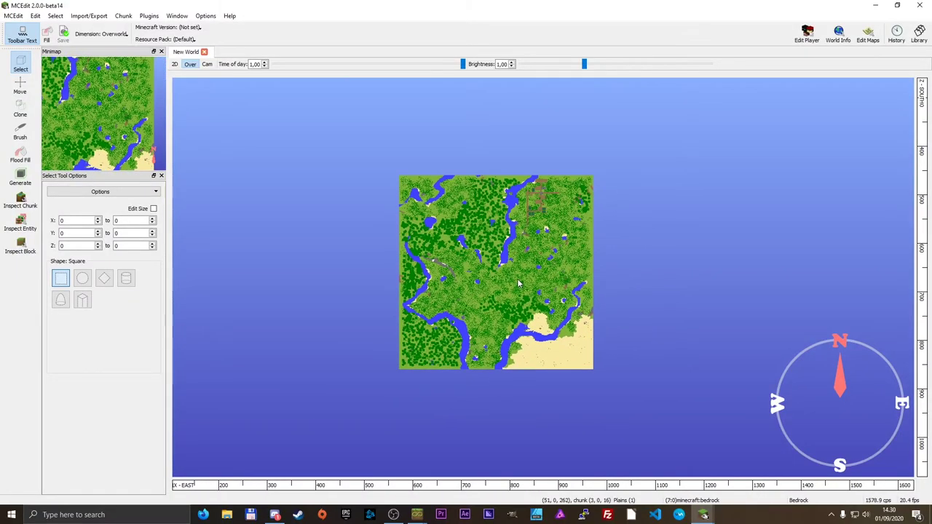
scroll(519, 284, "up", 2)
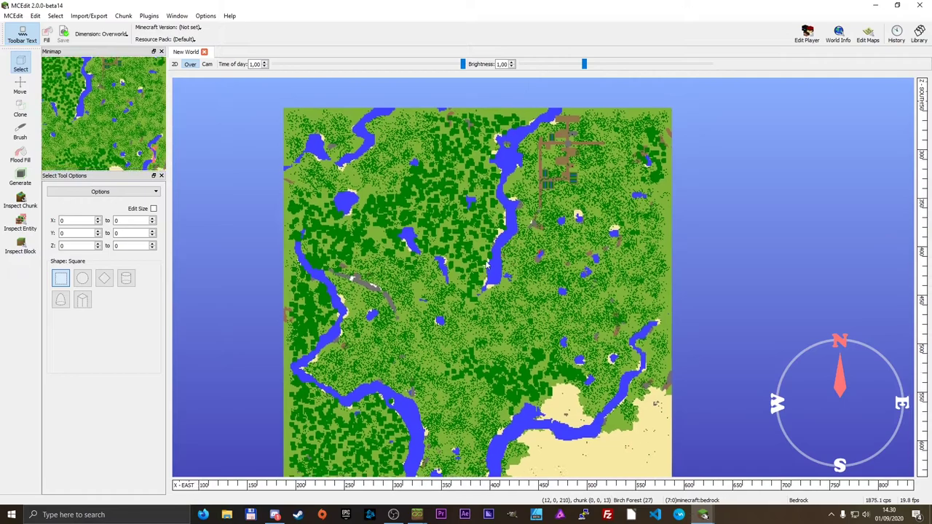
- Close the MCEdit window showing the overhead New World map, and continue past MCEdit's unhandled exception reports
left_click_drag(487, 265, 487, 250)
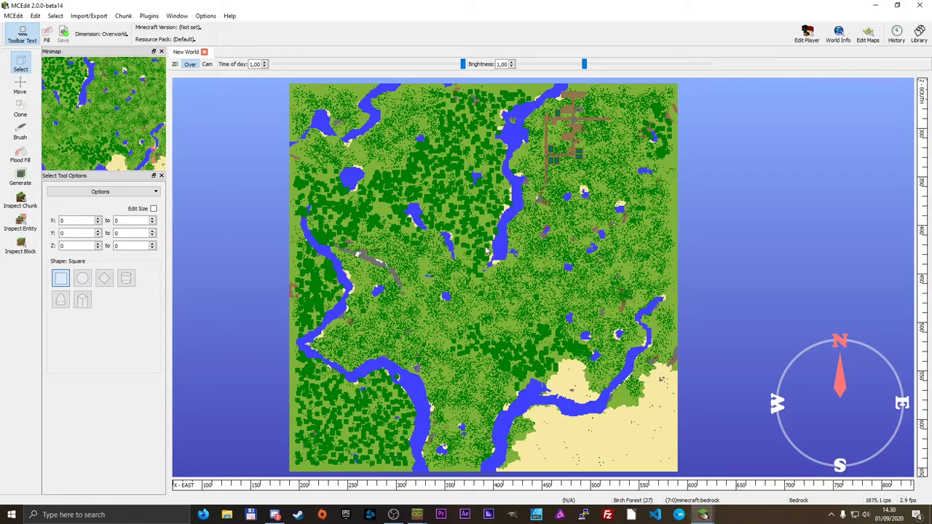
left_click(922, 6)
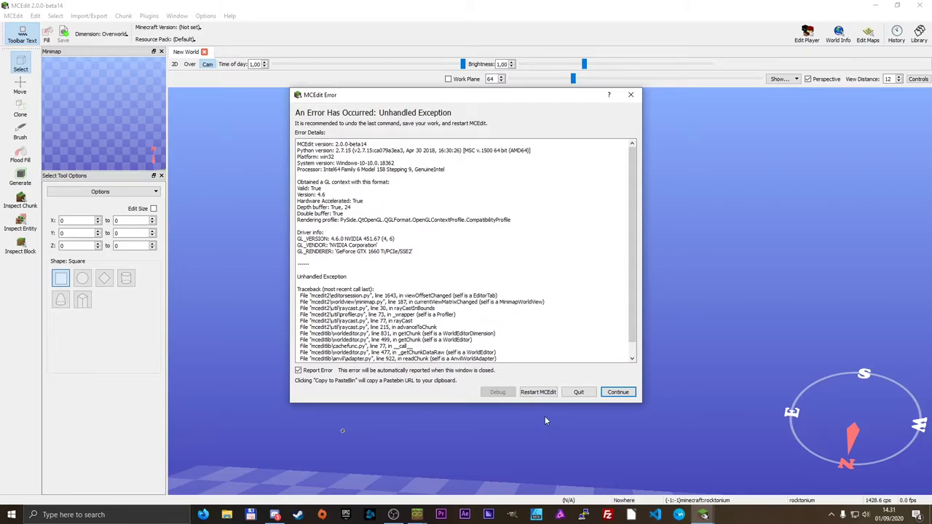
left_click(612, 392)
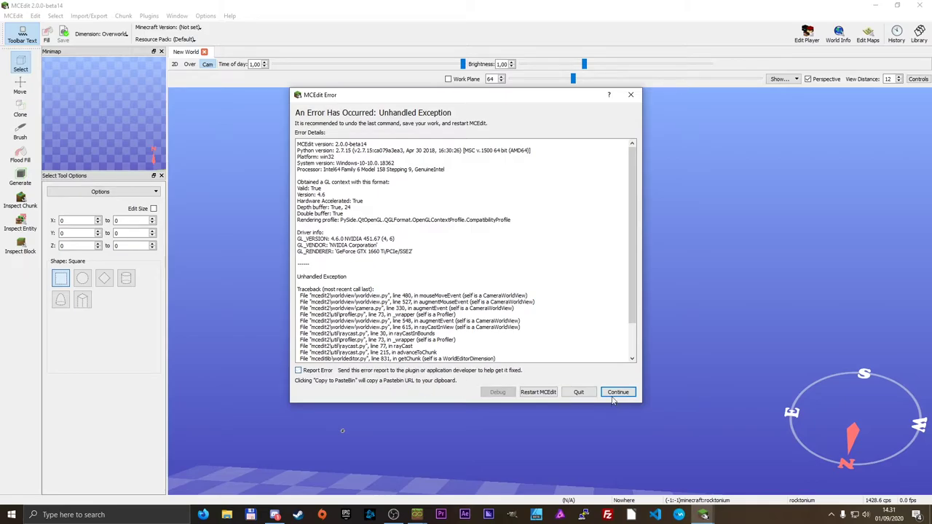
left_click(617, 392)
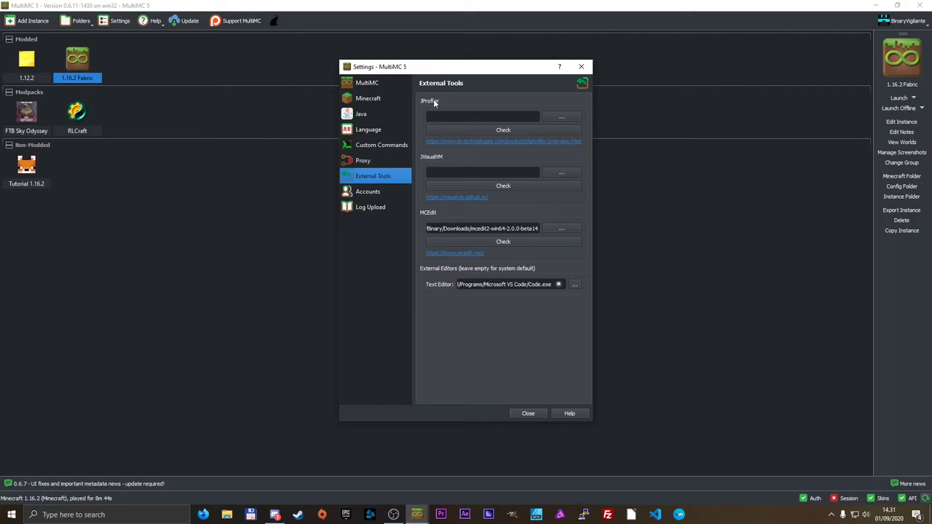
- View the pickers for the JVisualVM executable and the JProfiler folder in the external tools settings, cancelling both without a selection
left_click(519, 228)
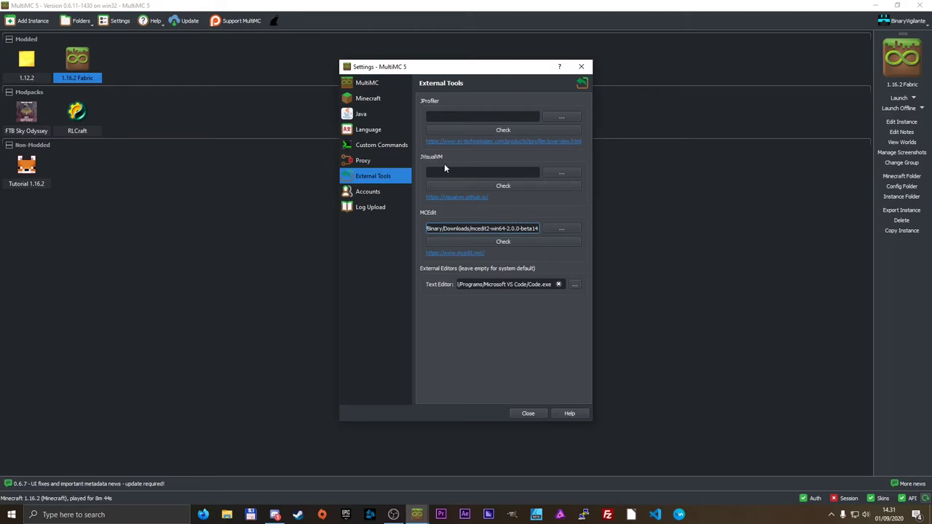
left_click(561, 175)
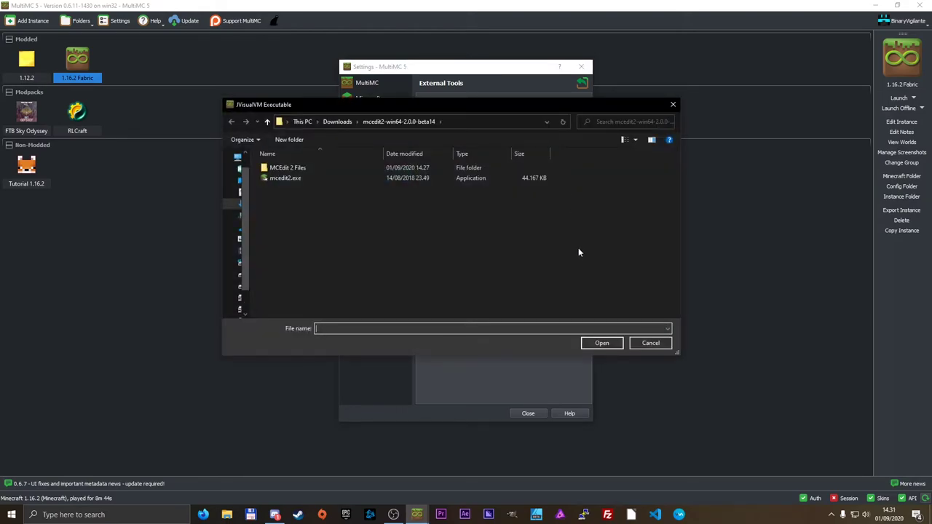
left_click(648, 344)
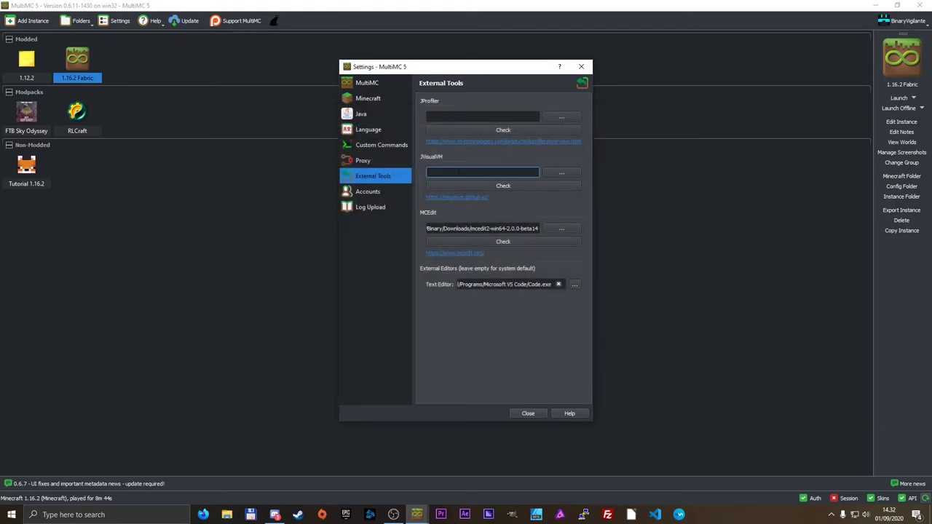
left_click(572, 118)
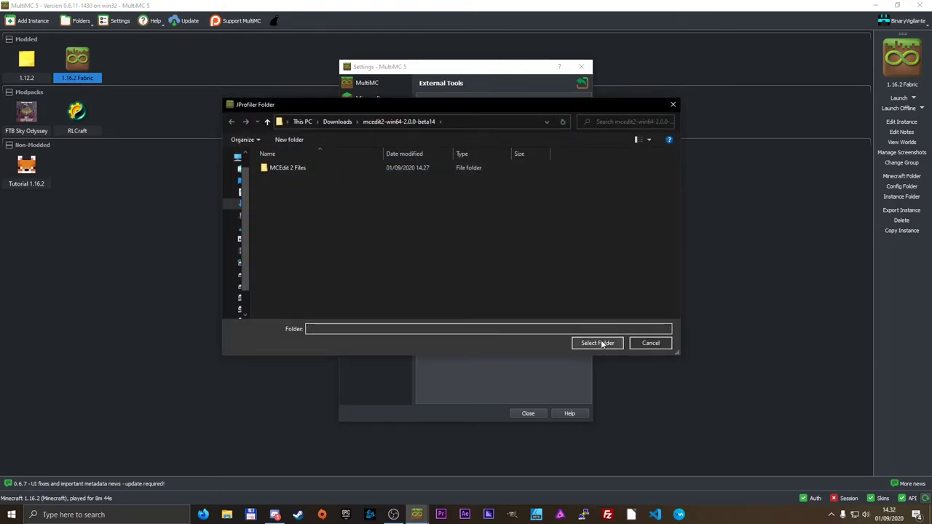
left_click(650, 343)
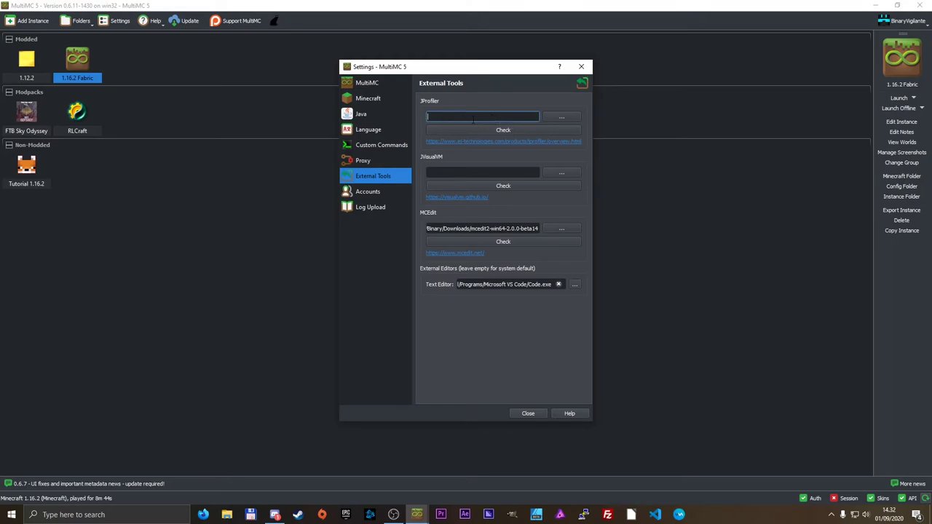
left_click(477, 173)
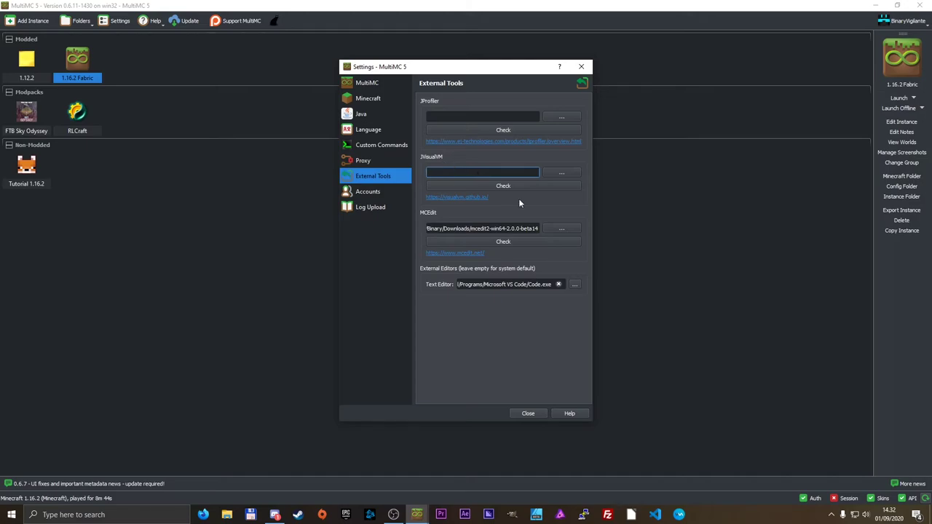
- Check the MCEdit setup in the external tools settings, dismiss the result and close the settings
left_click(519, 241)
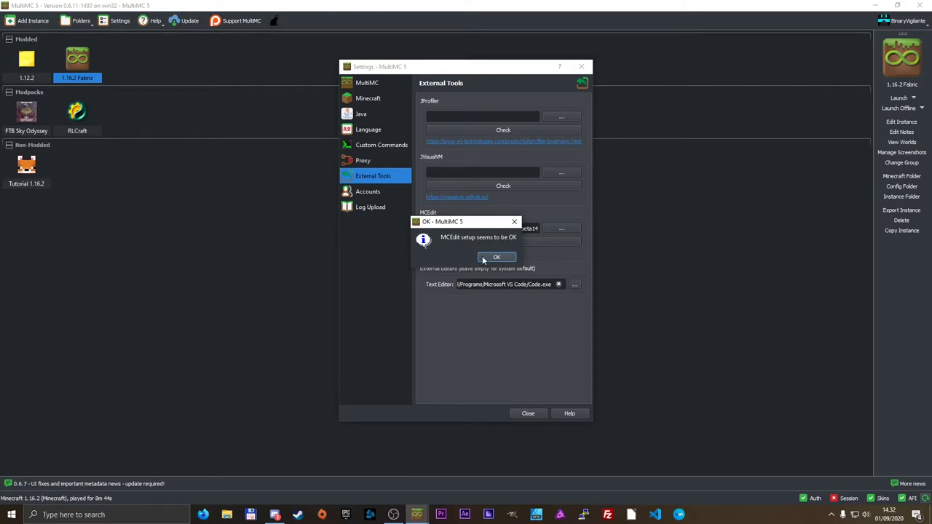
left_click(484, 259)
key("Escape")
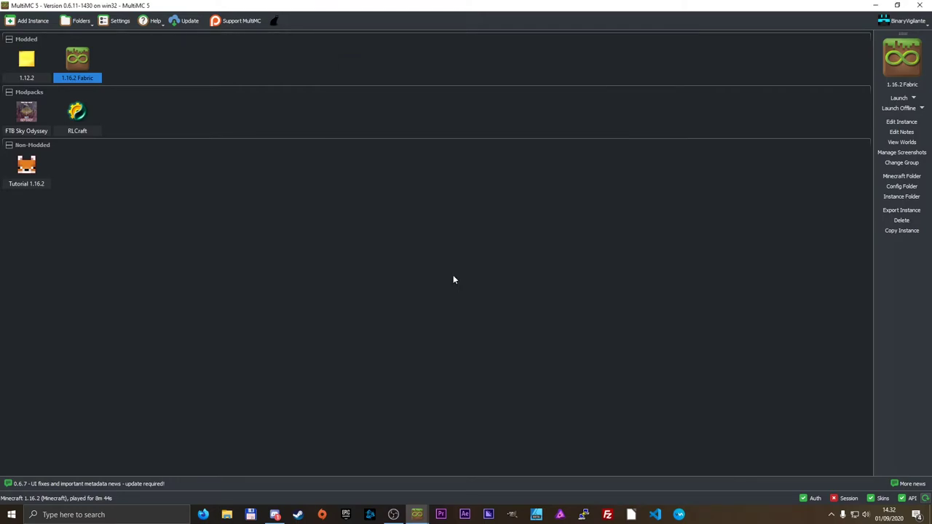